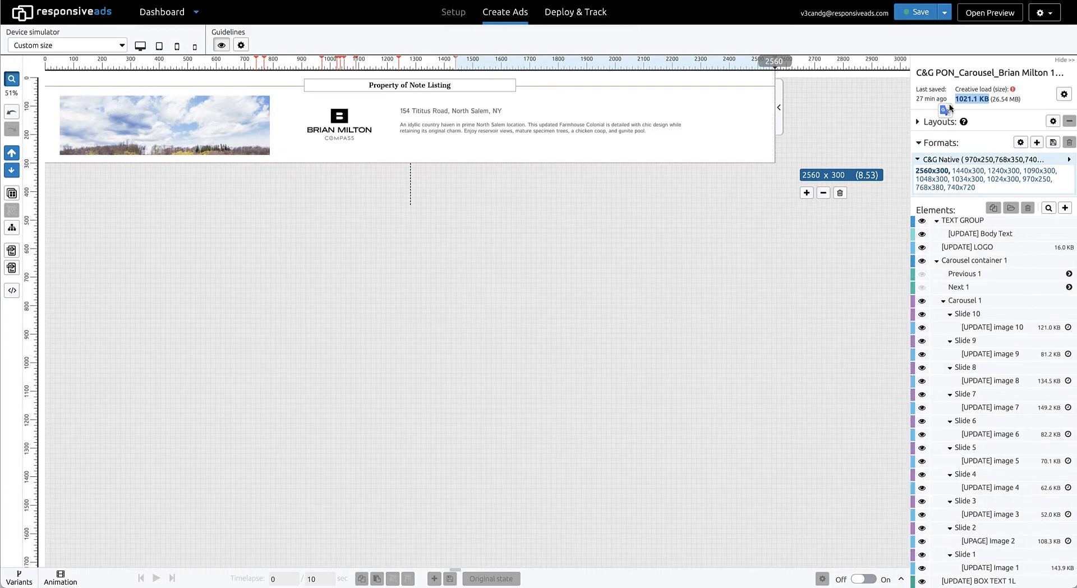
Open the settings of the [UPDATE] image 10 element in Slide 10 and download its image.
left_click(884, 245)
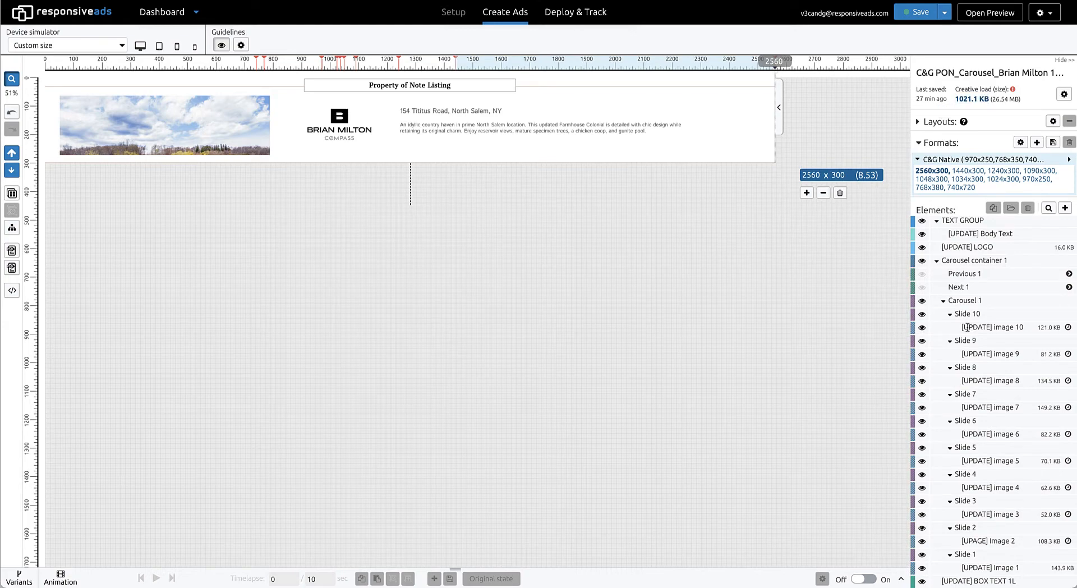
left_click(995, 328)
left_click(1070, 335)
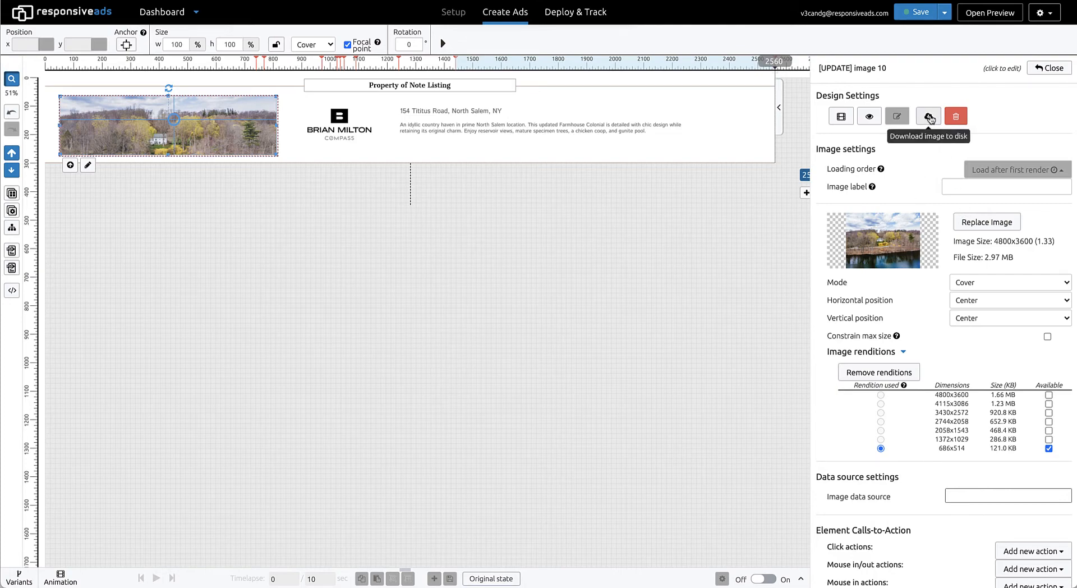
left_click(927, 118)
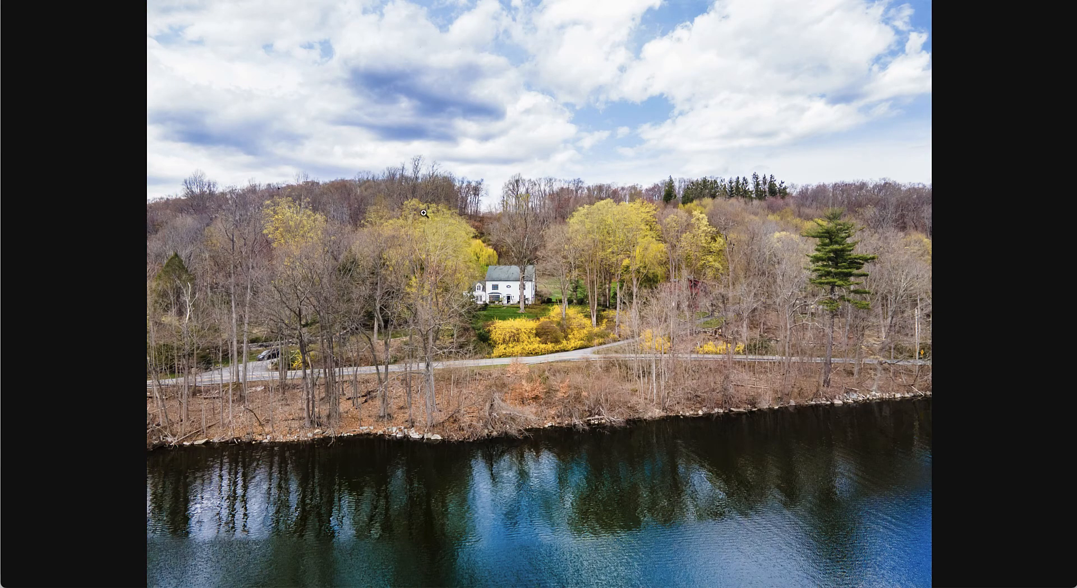
Save the full-size image as "Slide 10 4800" in the client's folder on the Desktop.
right_click(542, 251)
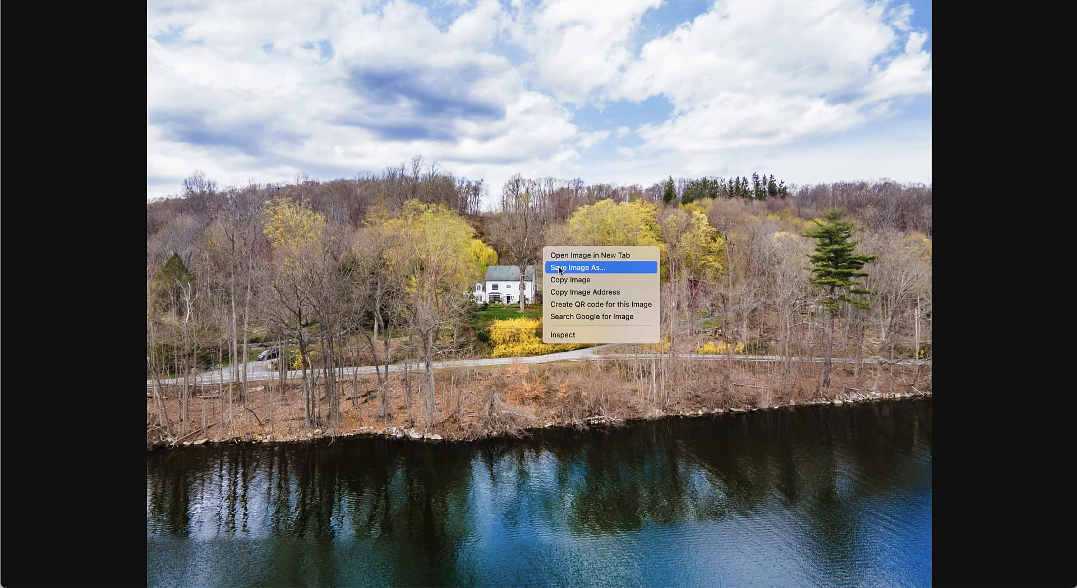
left_click(559, 268)
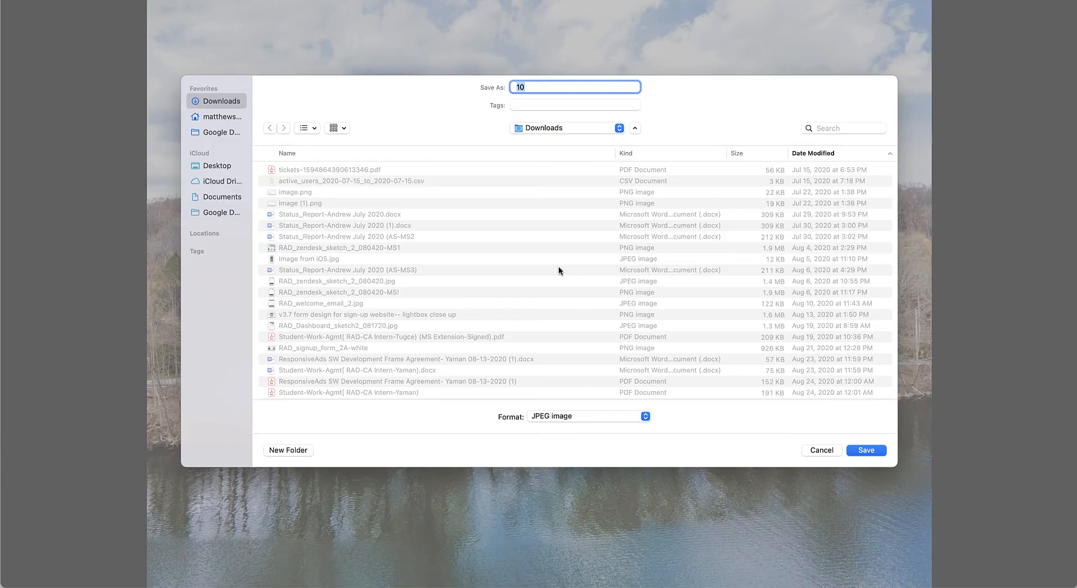
left_click(208, 165)
double_click(294, 169)
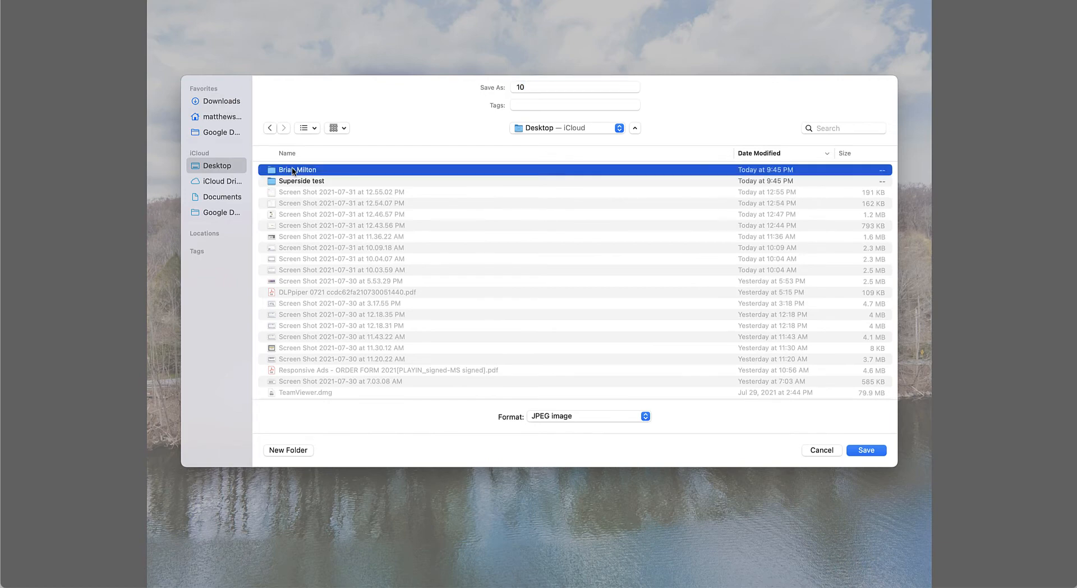
left_click(513, 87)
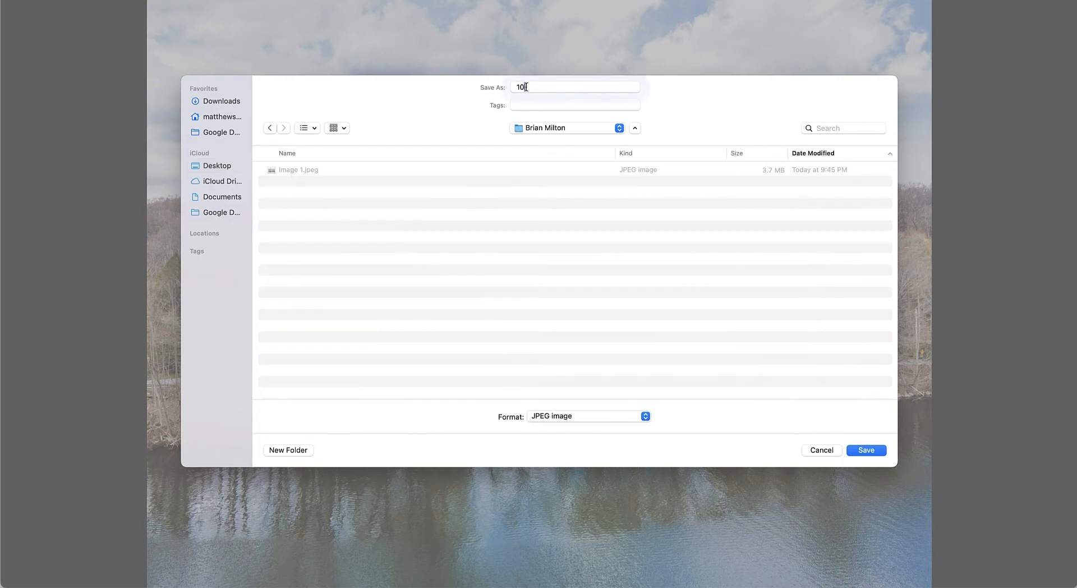
type("Slide")
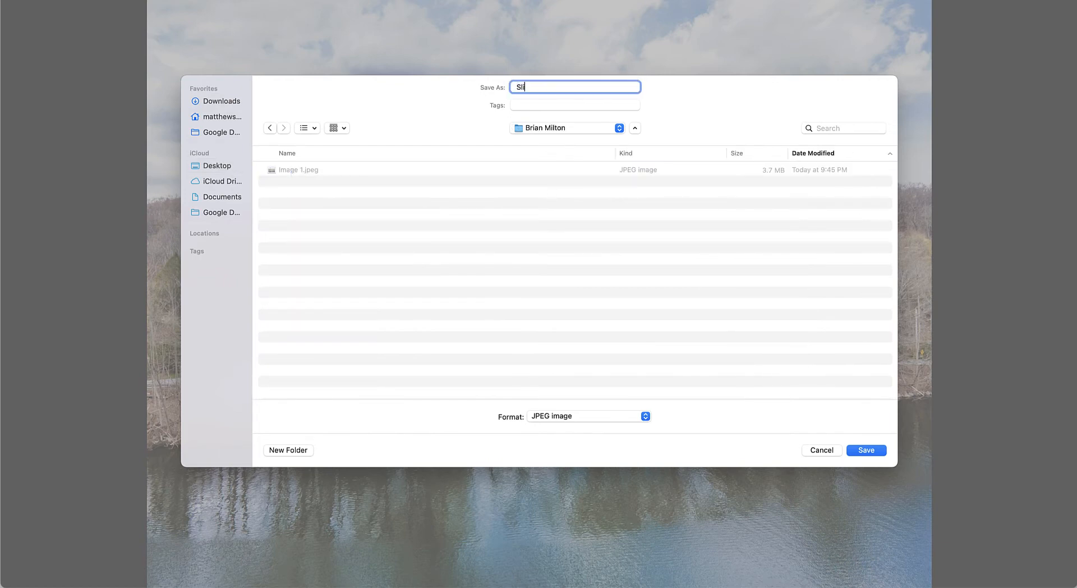
type(" 10 4800")
key("Return")
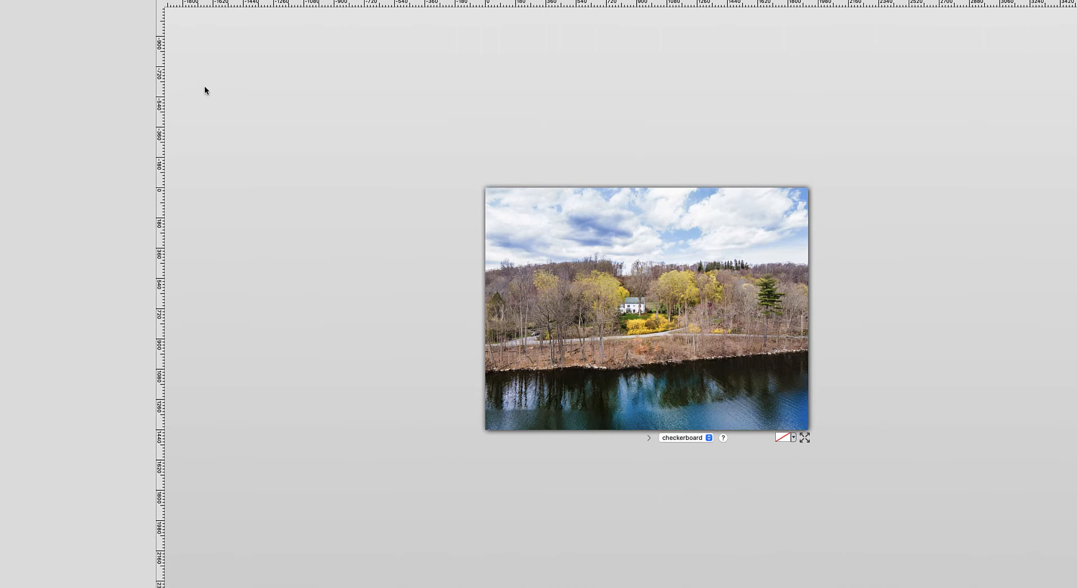
Switch to the image editor and open Slide 10 4800.jpeg.
left_click(69, 0)
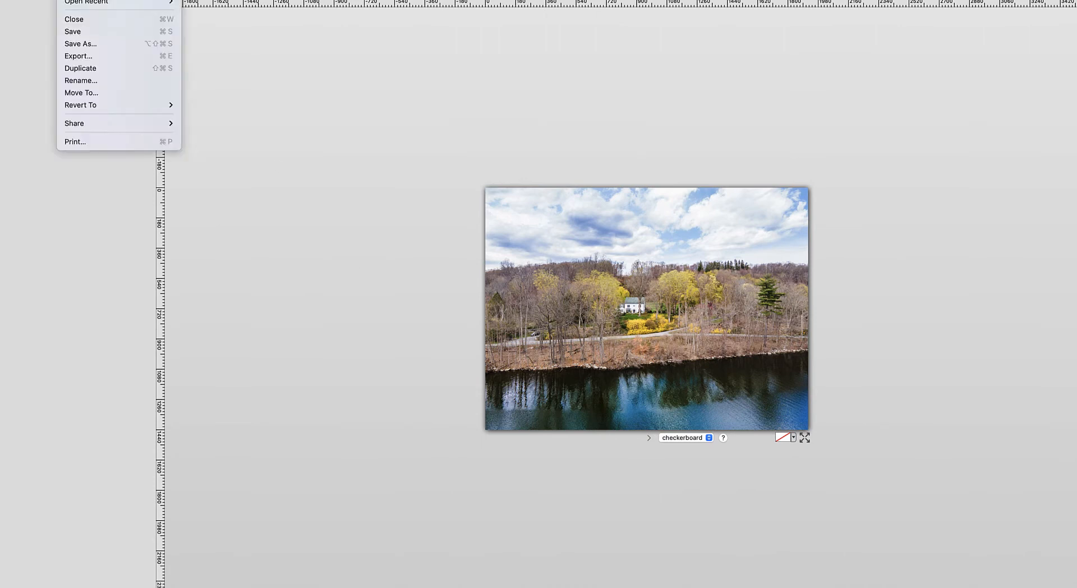
key("Escape")
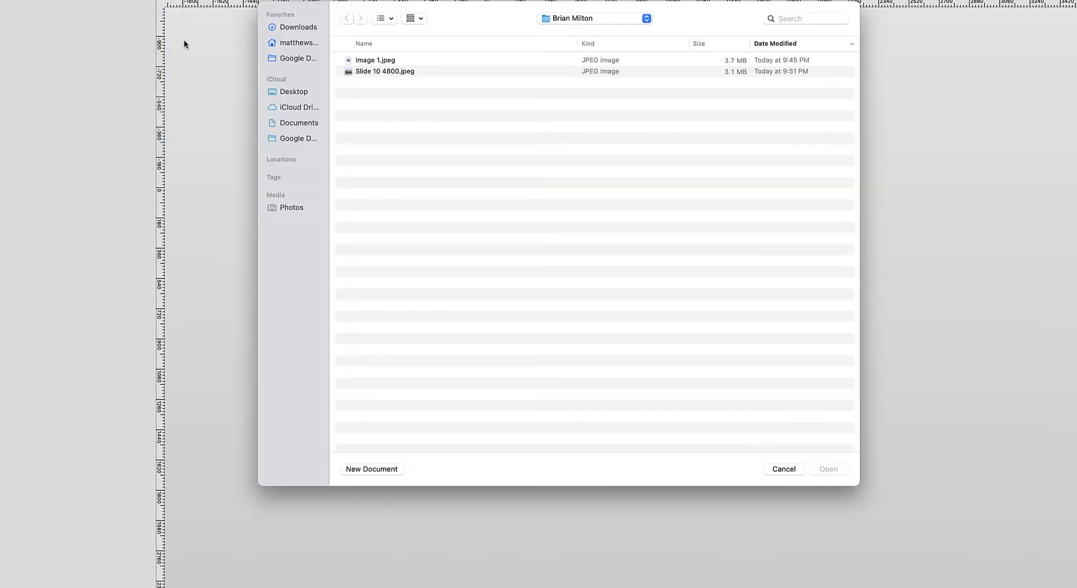
double_click(372, 69)
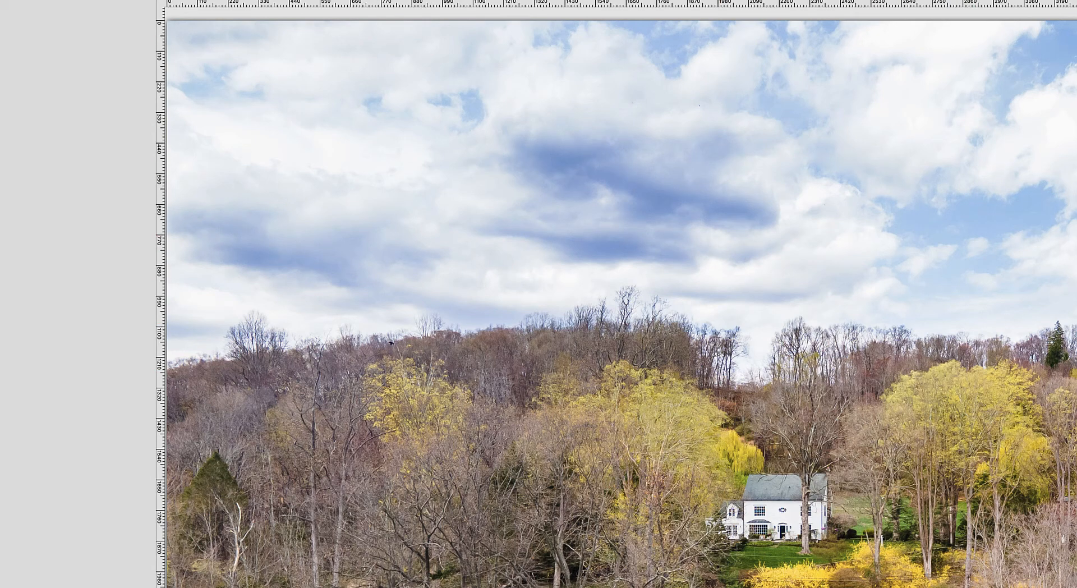
Resize the image proportionally to a width of 1920 pixels.
key("super+minus")
key("super+minus")
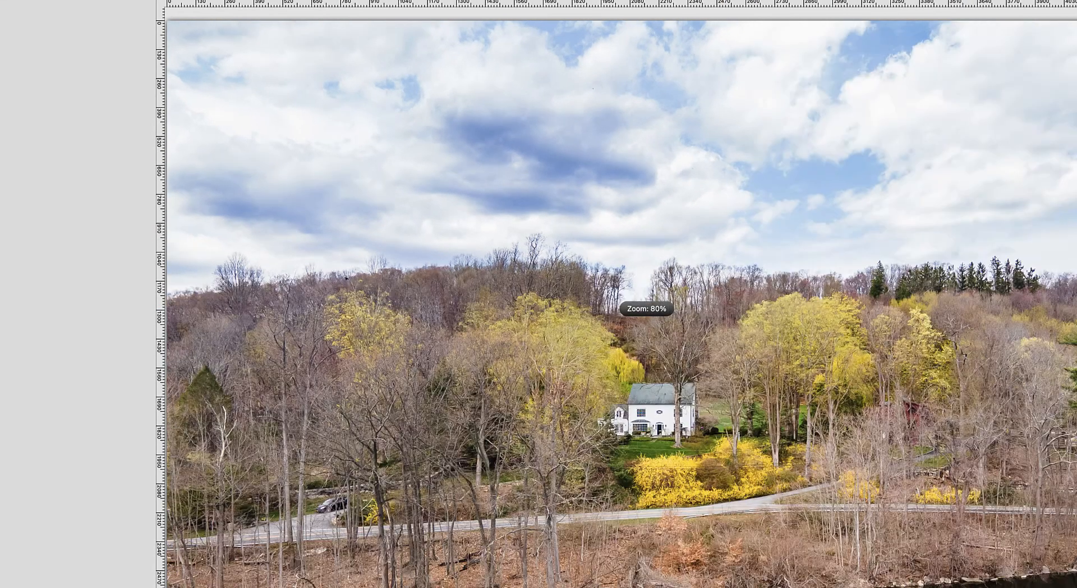
key("super+minus")
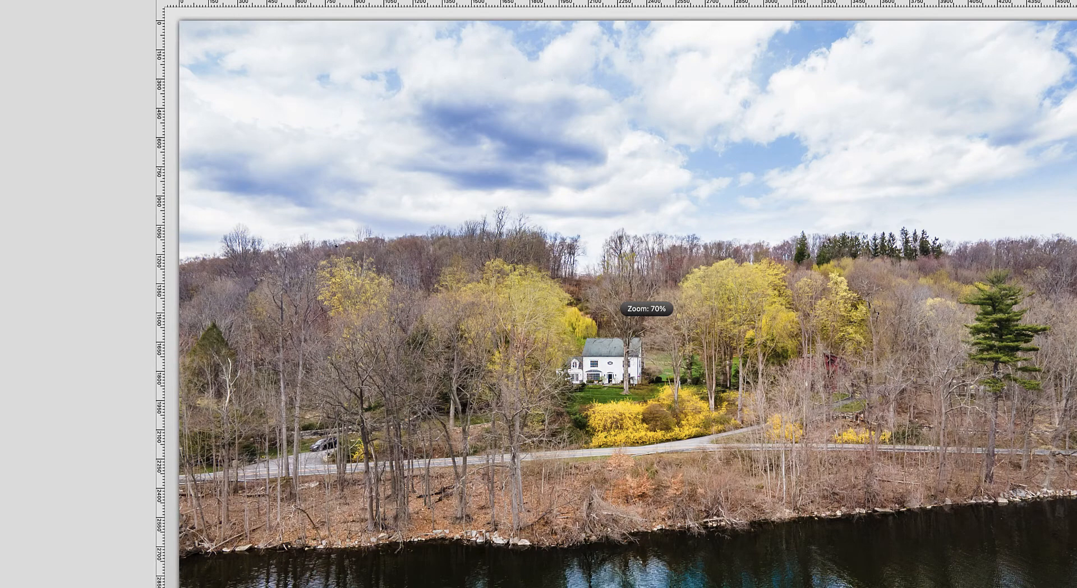
key("super+minus")
key("super+minus")
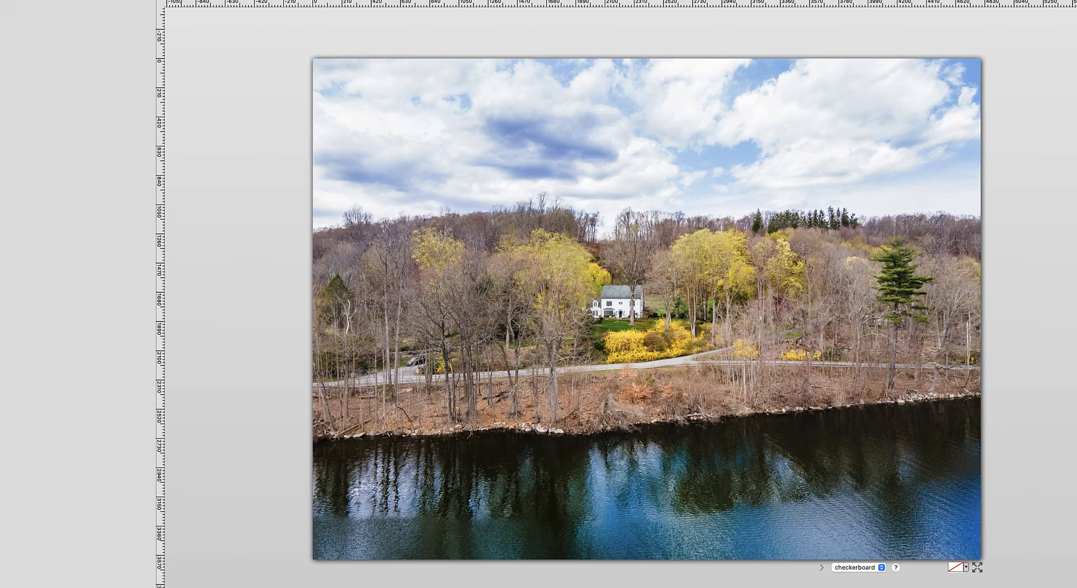
left_click(147, 0)
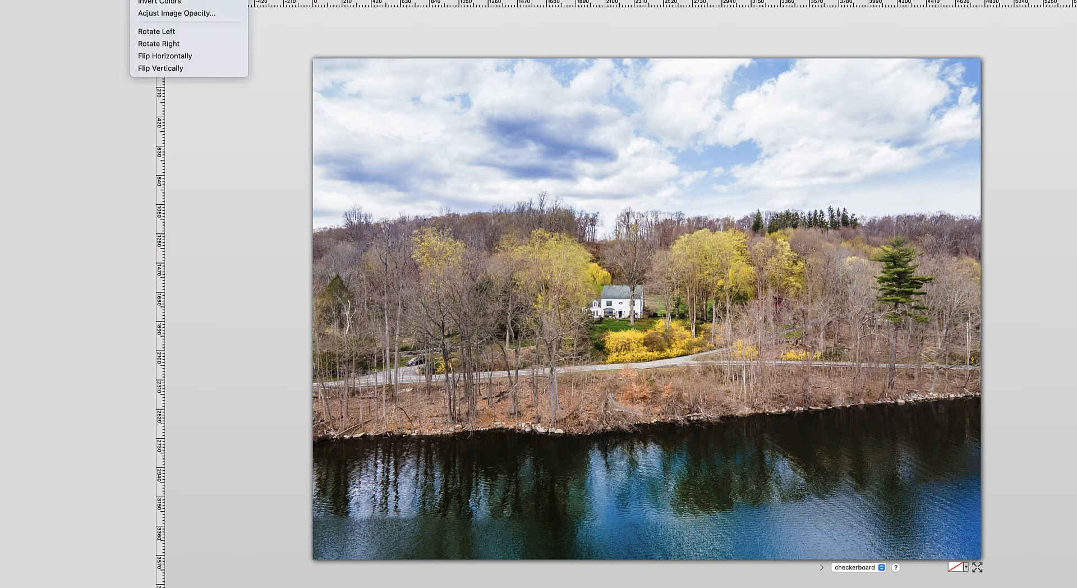
left_click(162, 0)
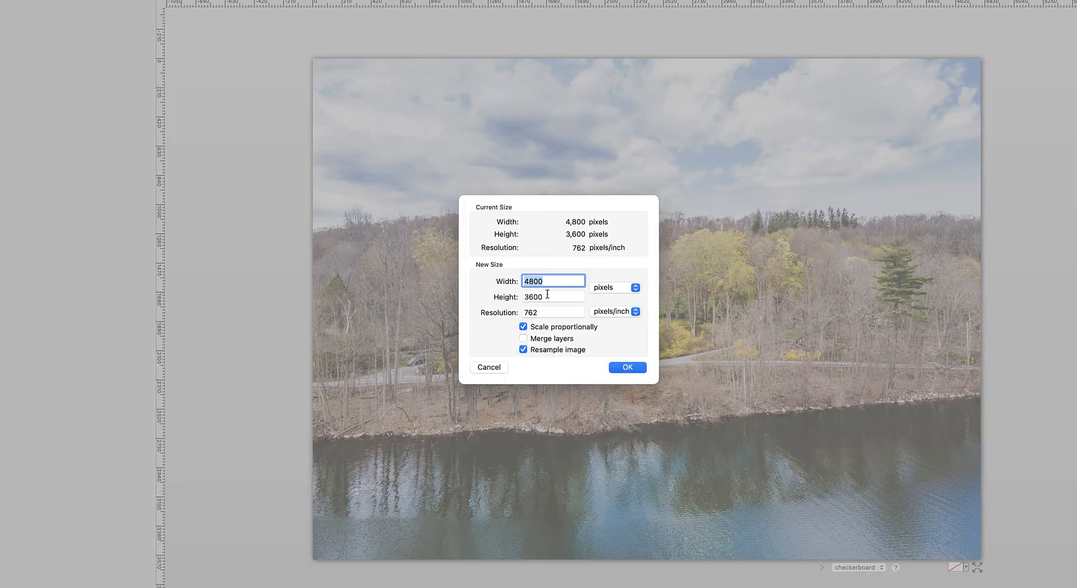
type("1920")
left_click(627, 367)
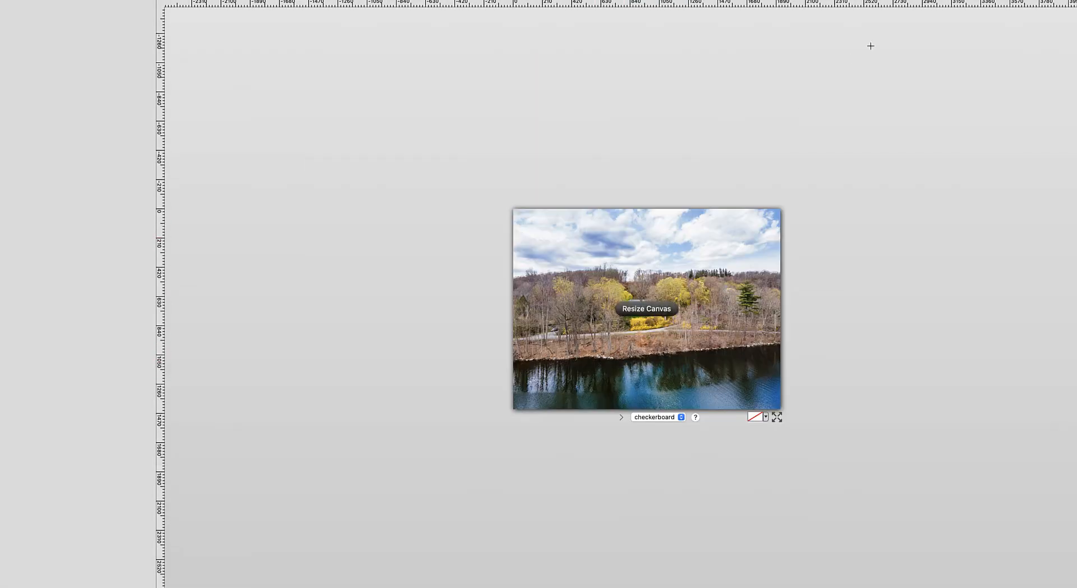
Examine the sharpness of the white house in the resized image at high magnification.
key("super+equal")
key("super+equal")
key("super+equal")
key("super+equal")
key("super+equal")
key("super+equal")
key("super+equal")
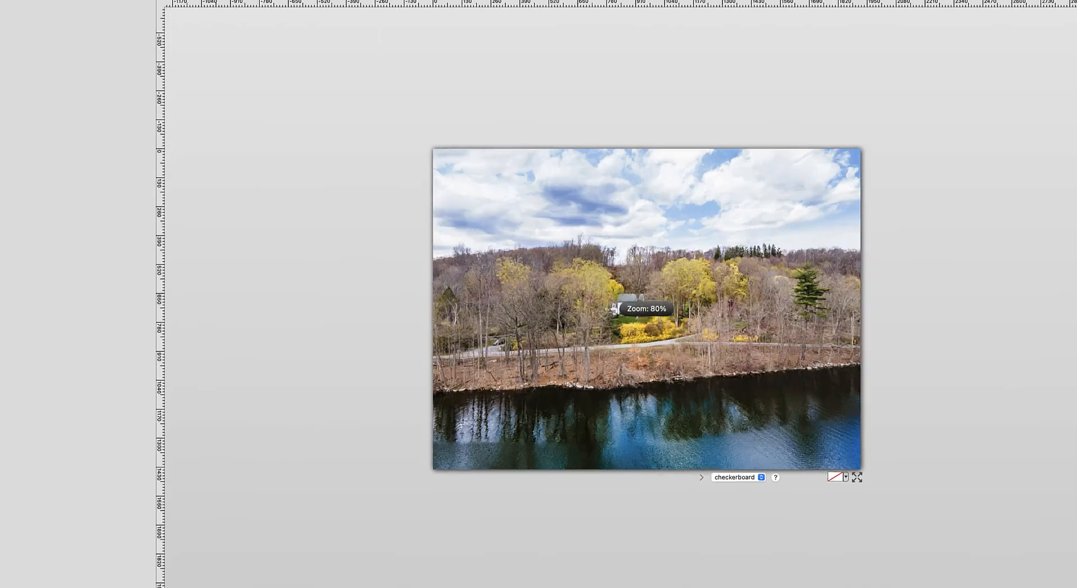
key("super+equal")
key("super+equal")
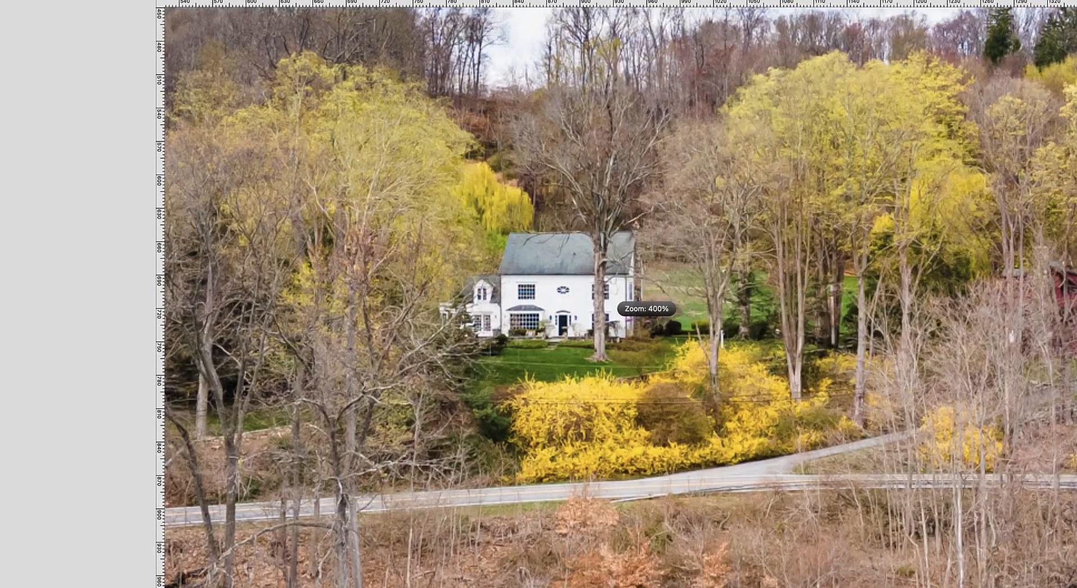
key("super+equal")
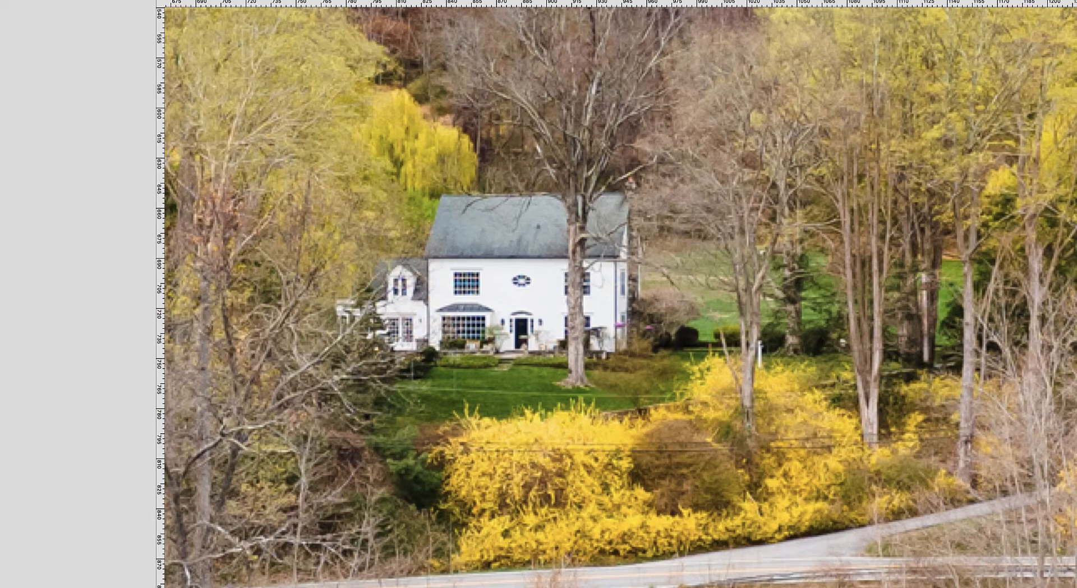
key("super+minus")
key("super+minus")
key("super+minus")
key("super+minus")
key("super+minus")
key("super+minus")
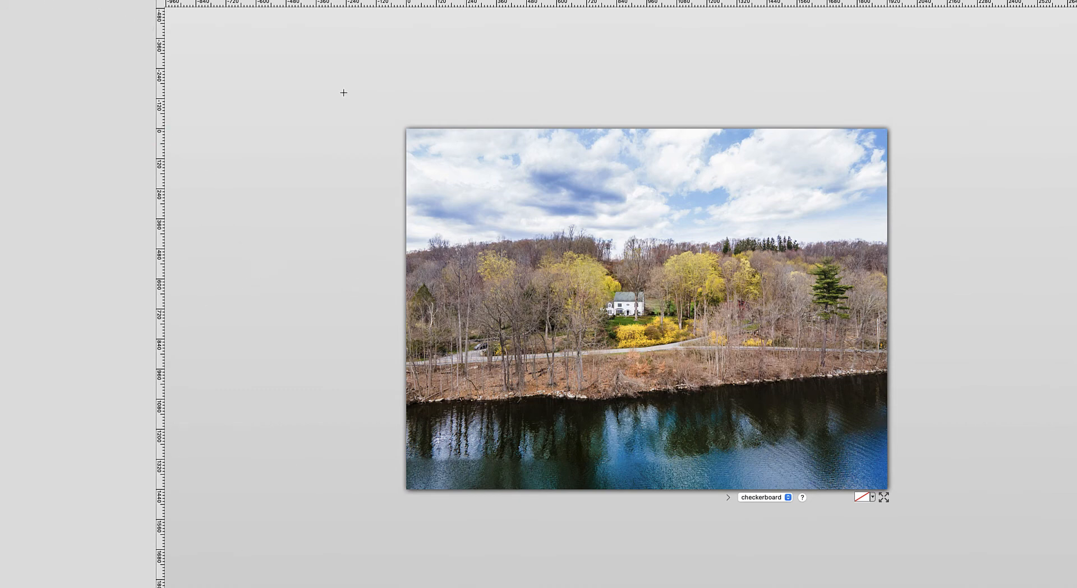
Save the resized image, and save a copy with "-small" added to the file name.
left_click(69, 0)
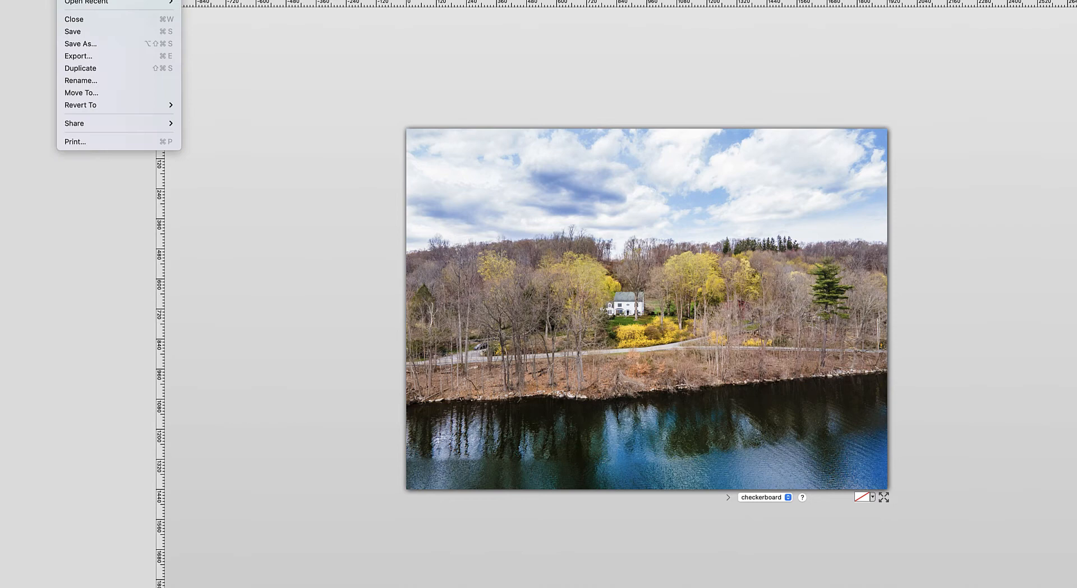
left_click(79, 31)
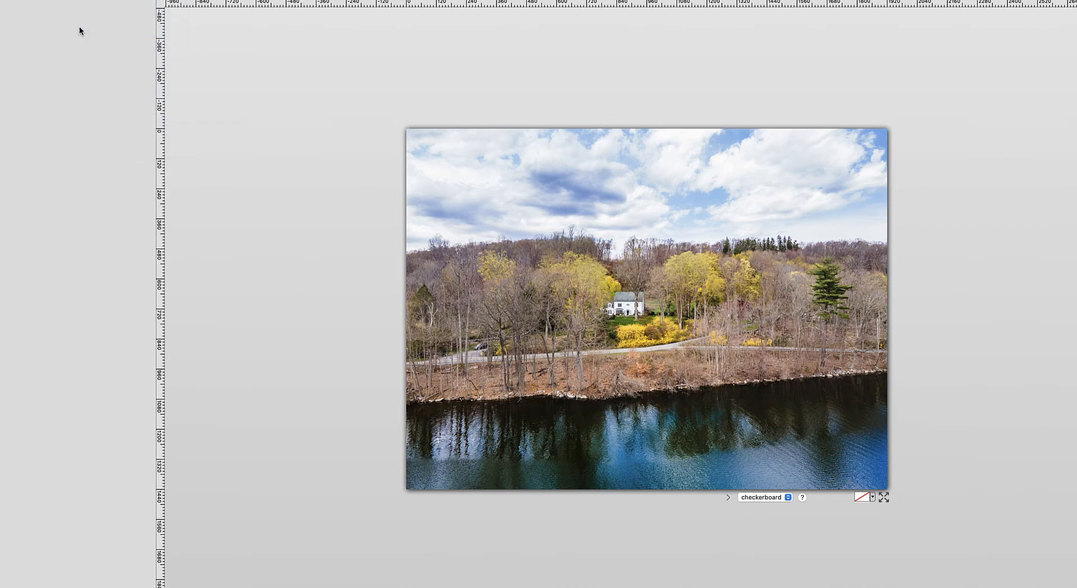
left_click(70, 0)
left_click(80, 42)
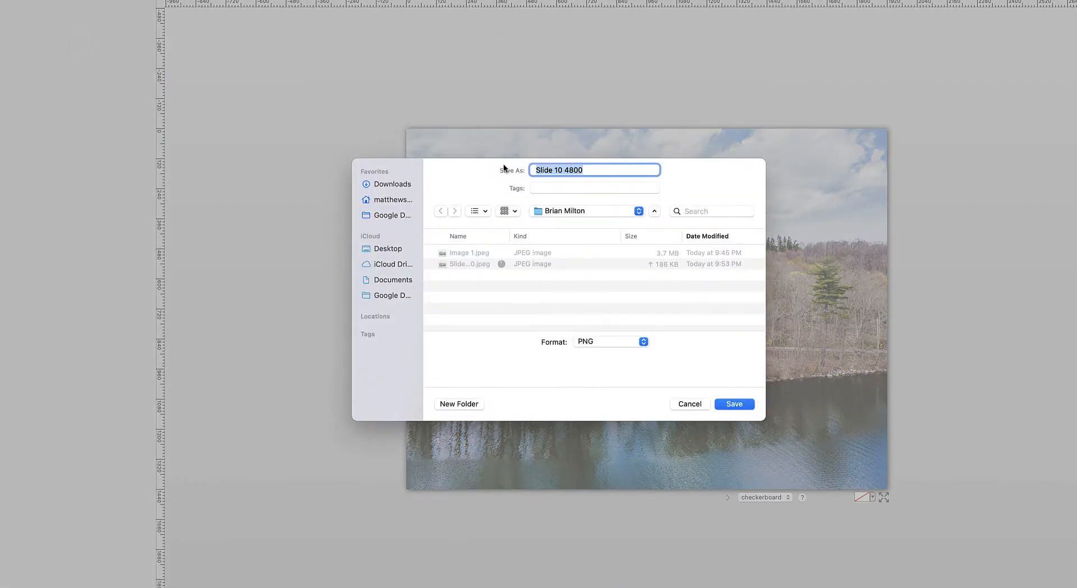
left_click(587, 170)
type("-small")
left_click(732, 404)
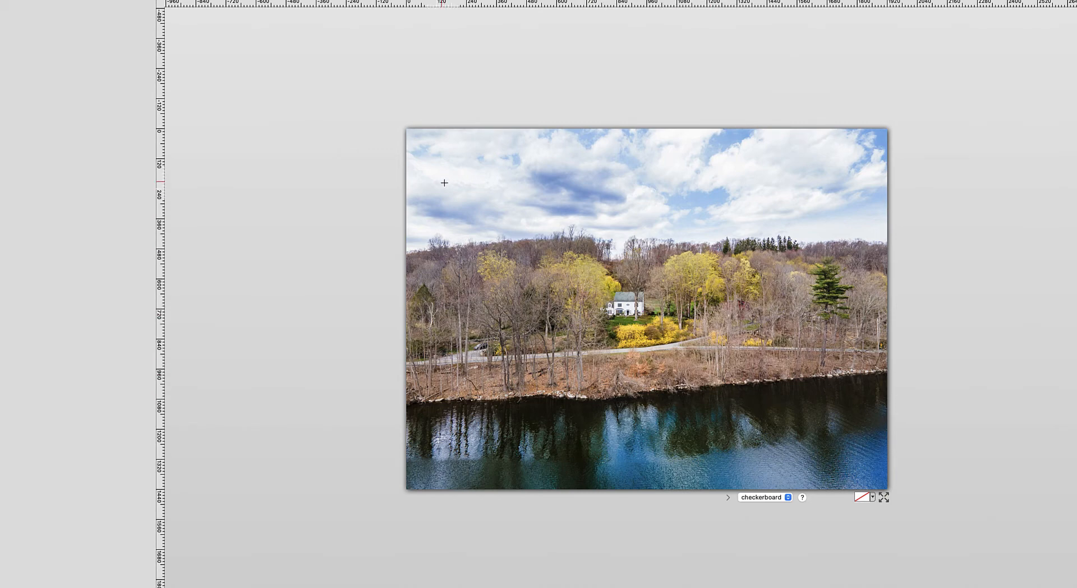
Scale the image proportionally to 50 percent of its width and height.
left_click(120, 1)
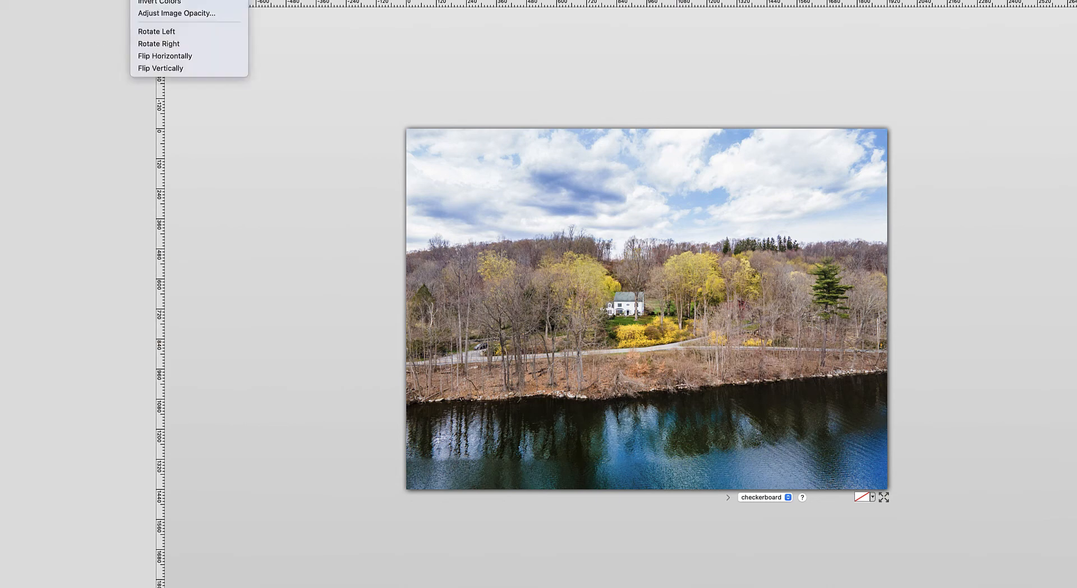
left_click(170, 1)
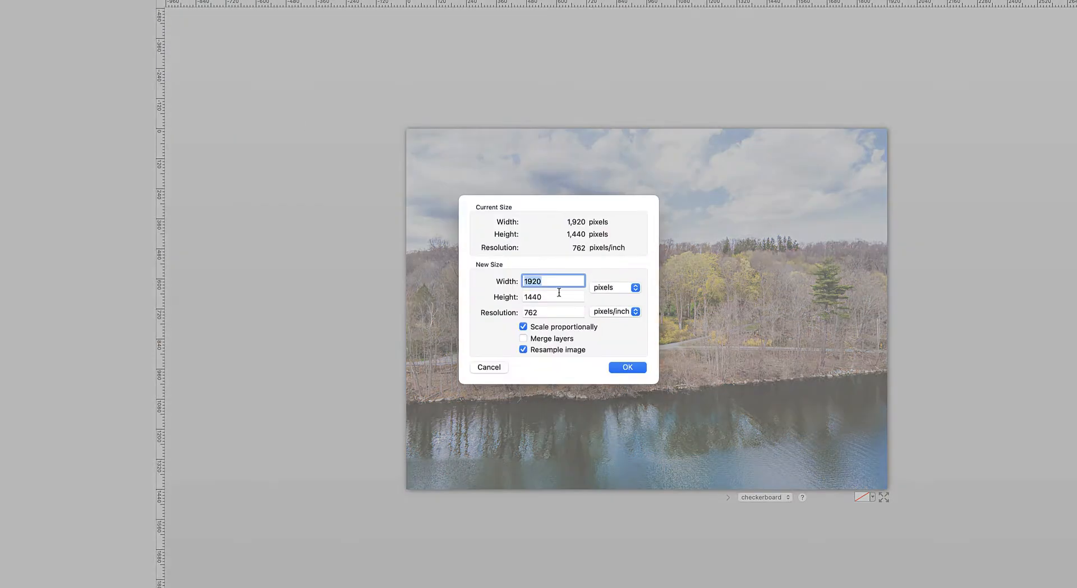
left_click(542, 281)
left_click(603, 287)
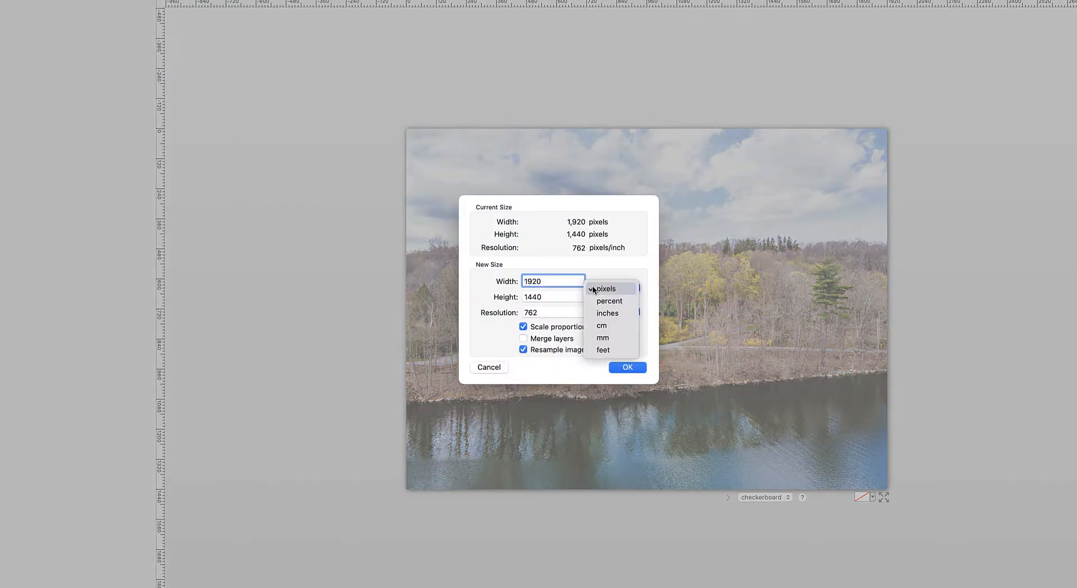
left_click(606, 298)
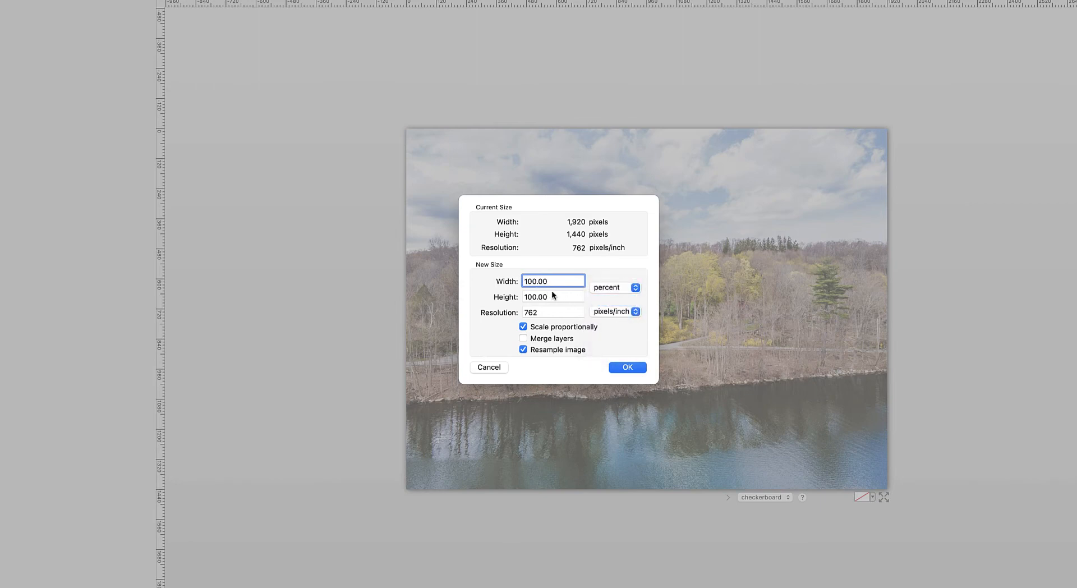
left_click_drag(553, 284, 517, 282)
type("50")
key("Return")
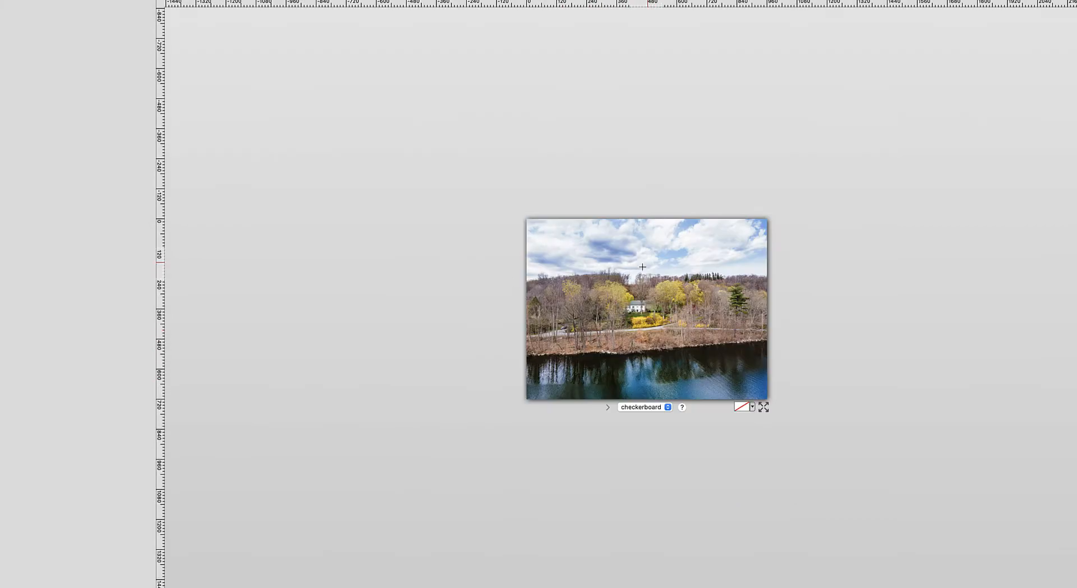
Check the detail around the house in the reduced image and save the file.
scroll(636, 306, "up", 10)
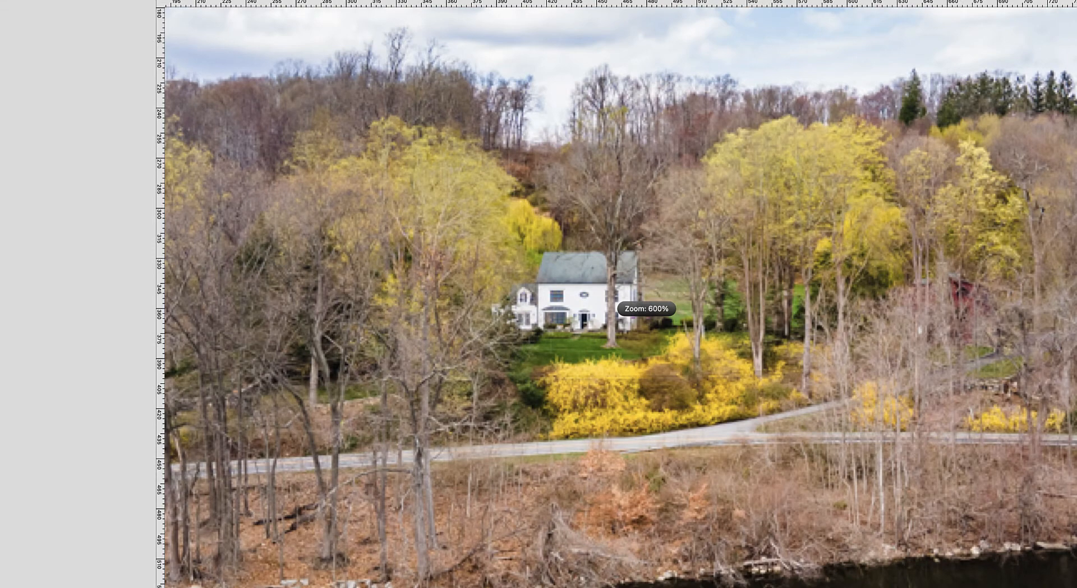
scroll(617, 308, "down", 8)
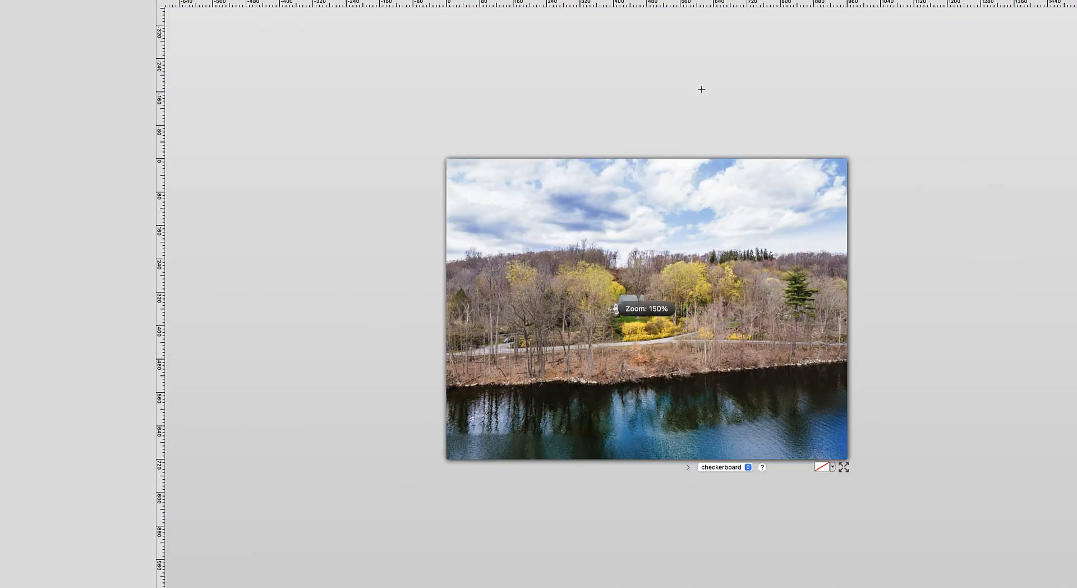
left_click(70, 0)
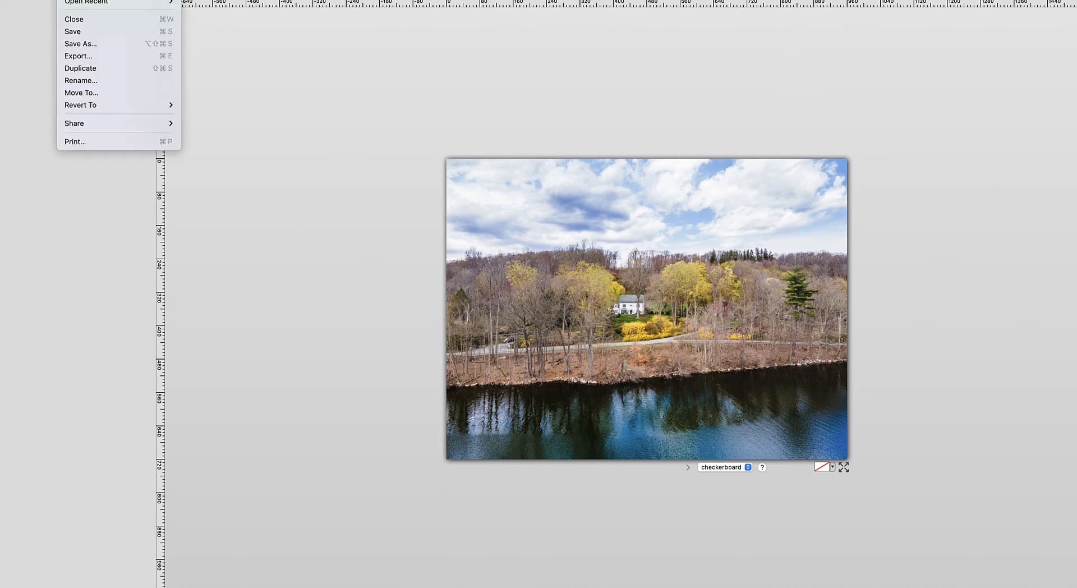
left_click(80, 28)
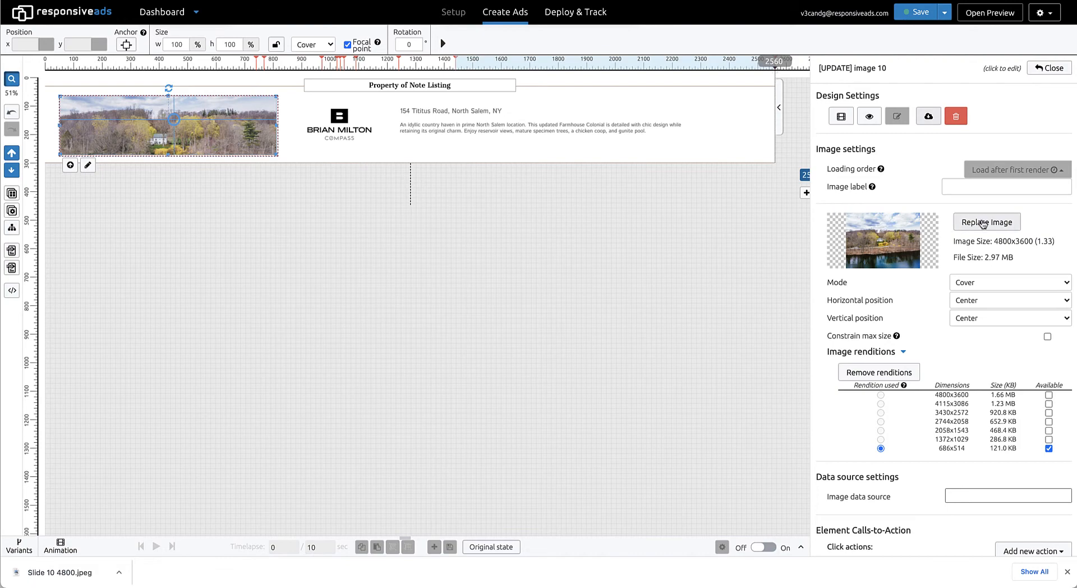
Replace the slide 10 image with the file "Slide 10 4800-small".
left_click(982, 221)
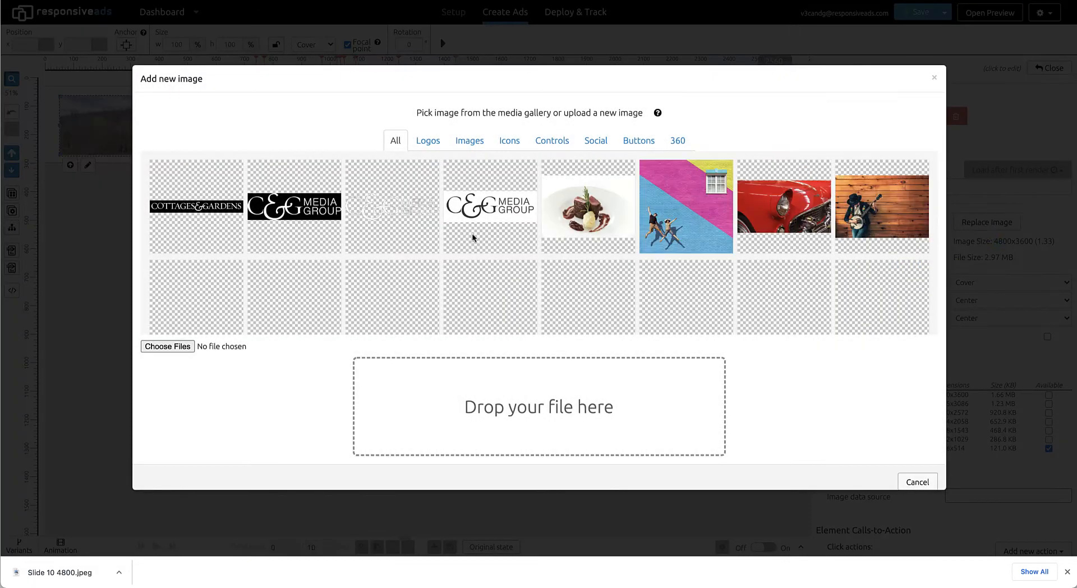
left_click(167, 346)
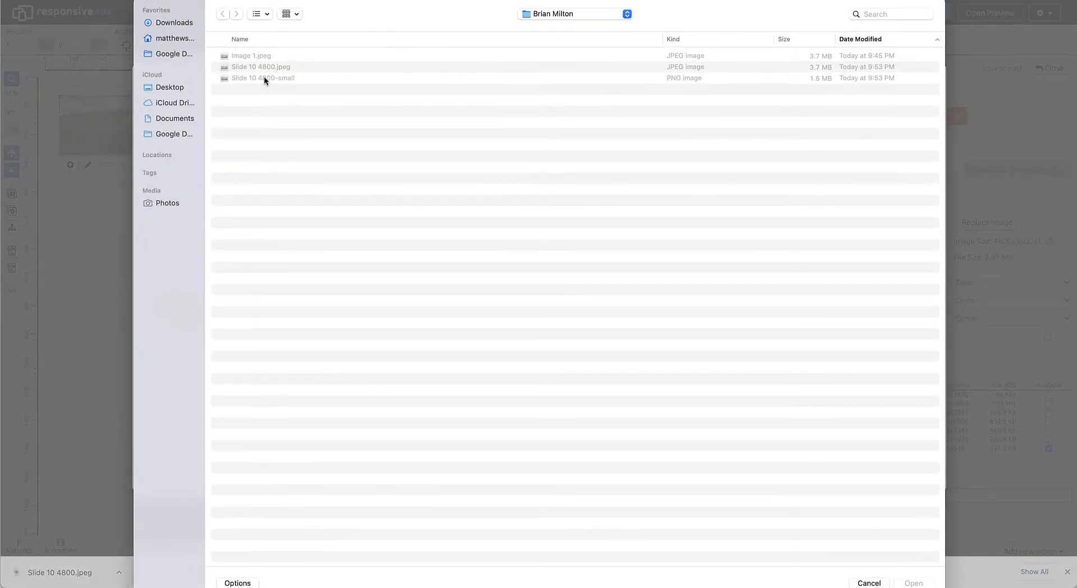
left_click(679, 70)
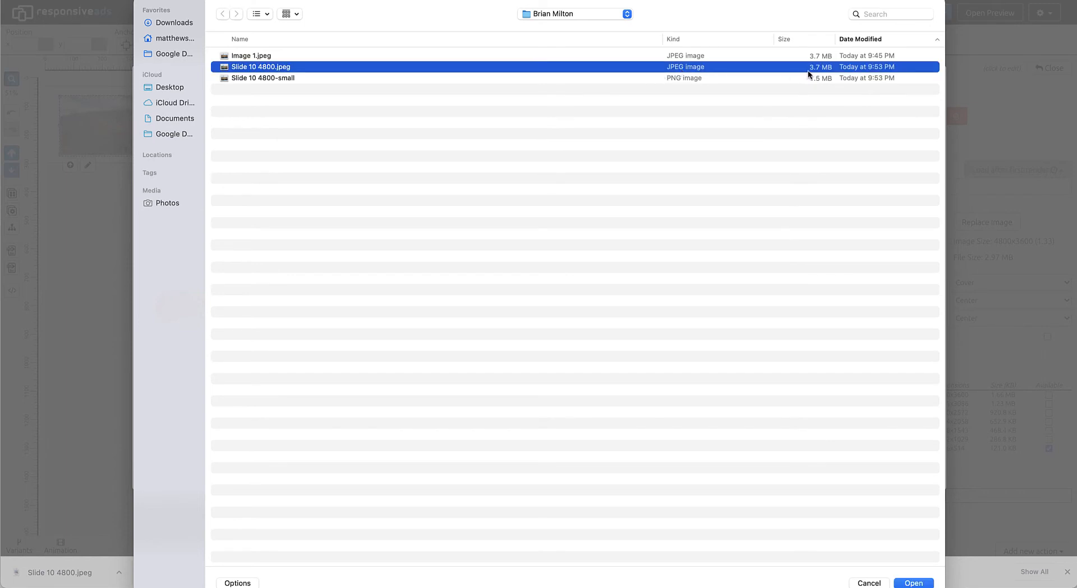
left_click(252, 79)
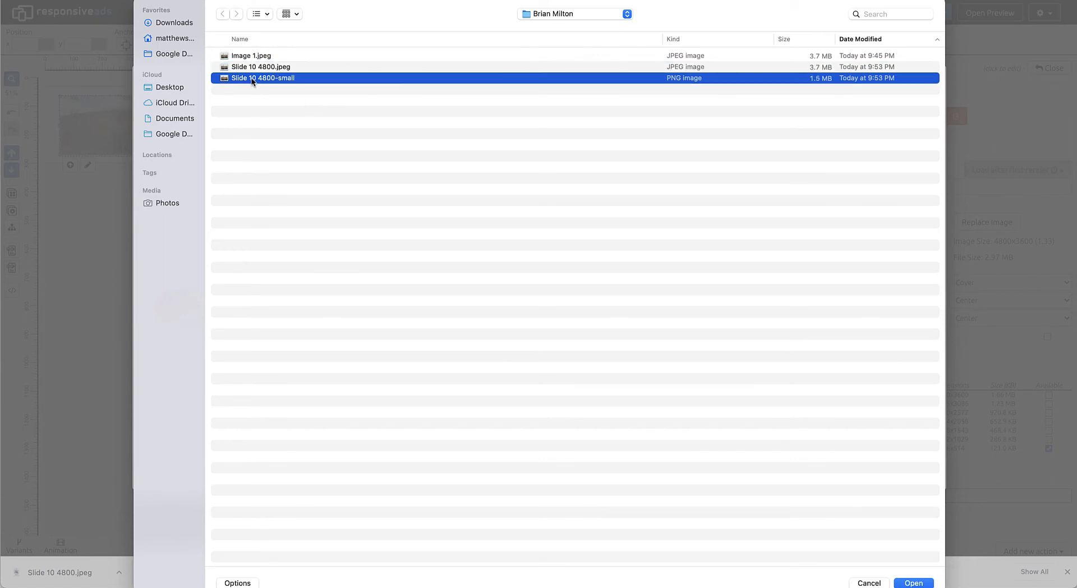
left_click(912, 582)
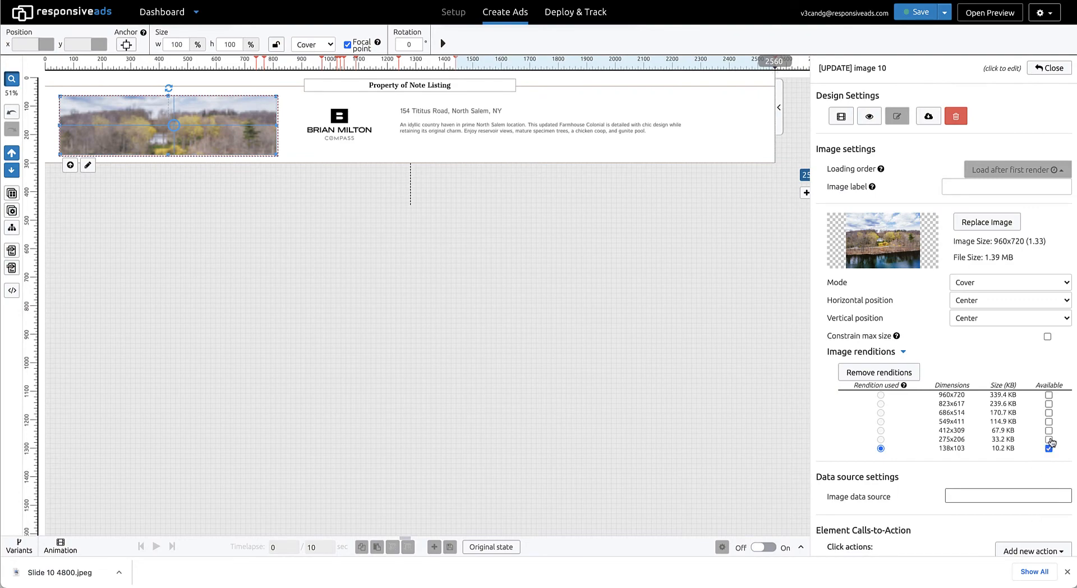
Make the 275x206, 412x309 and 549x411 renditions available for image 10 and leave its settings.
left_click(1048, 439)
left_click(1048, 431)
left_click(701, 439)
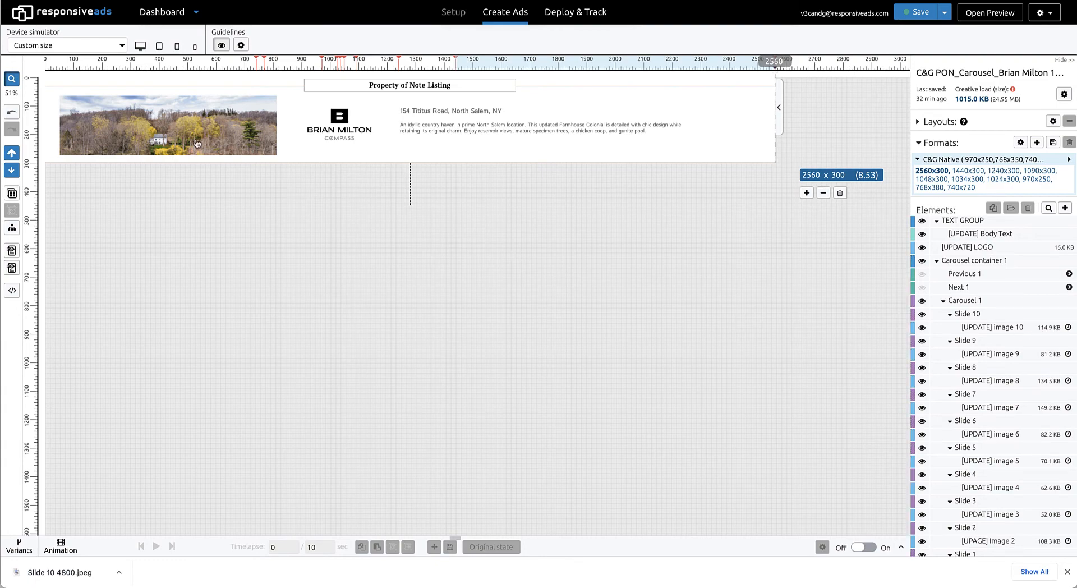
View the ad at 100% and disable the 549x411 rendition of image 10, so that 412x309 is used.
left_click(11, 80)
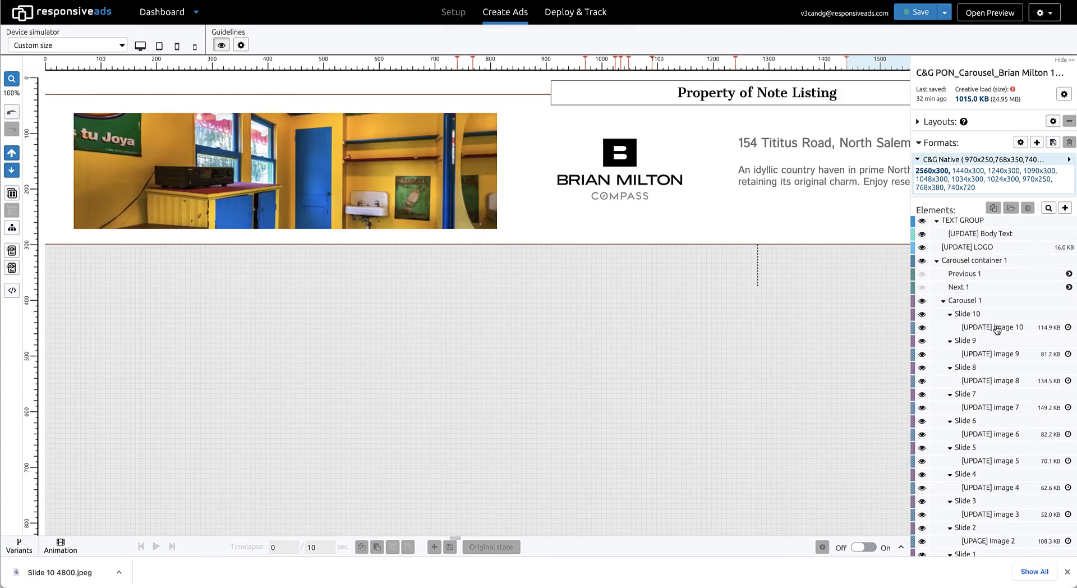
left_click(1016, 329)
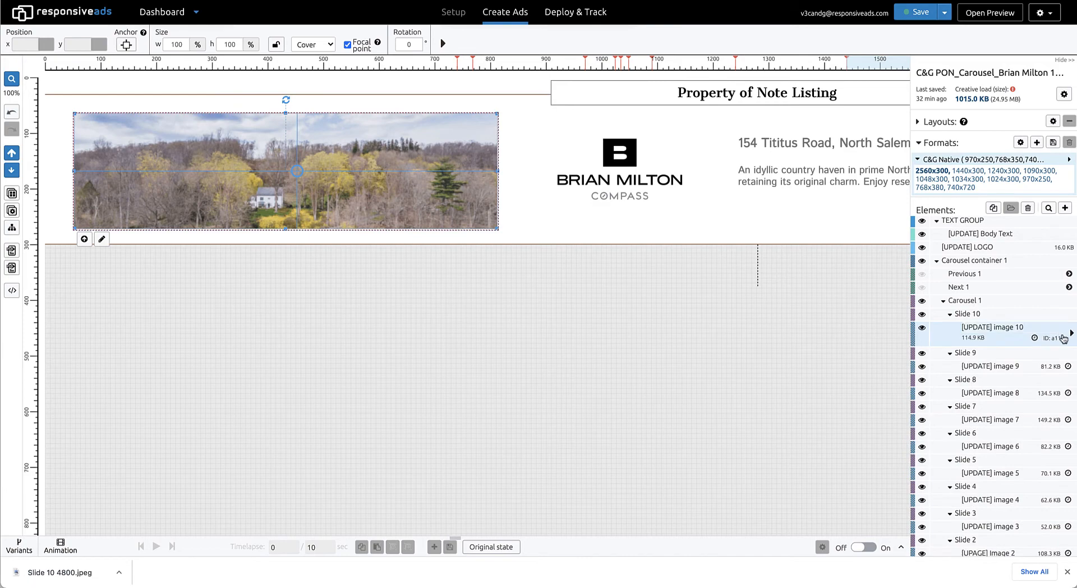
left_click(1068, 338)
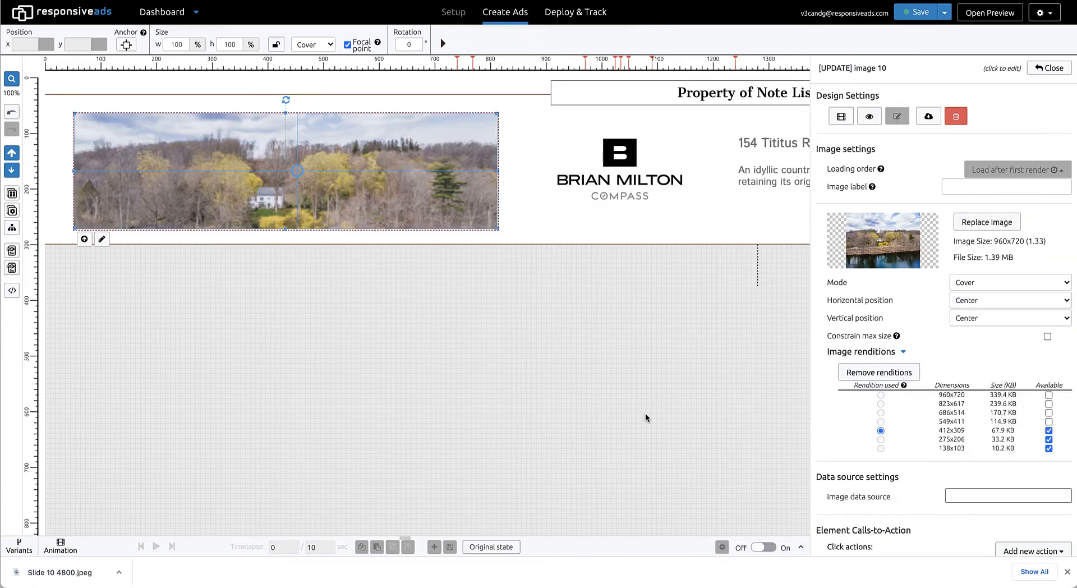
left_click(473, 382)
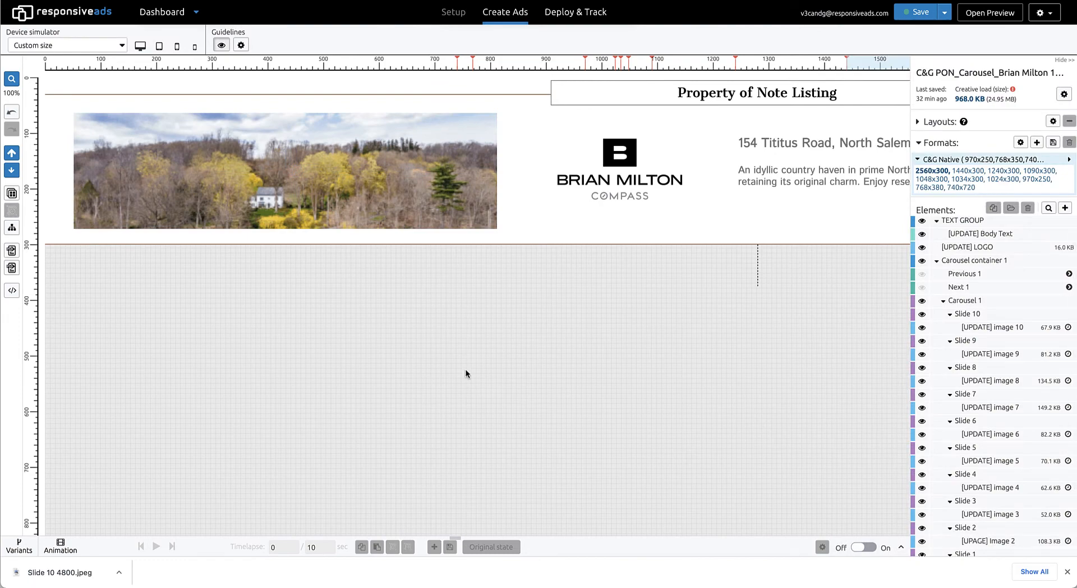
Fit the ad in view, widen the preview to about 2847 px and save the ad.
left_click(11, 79)
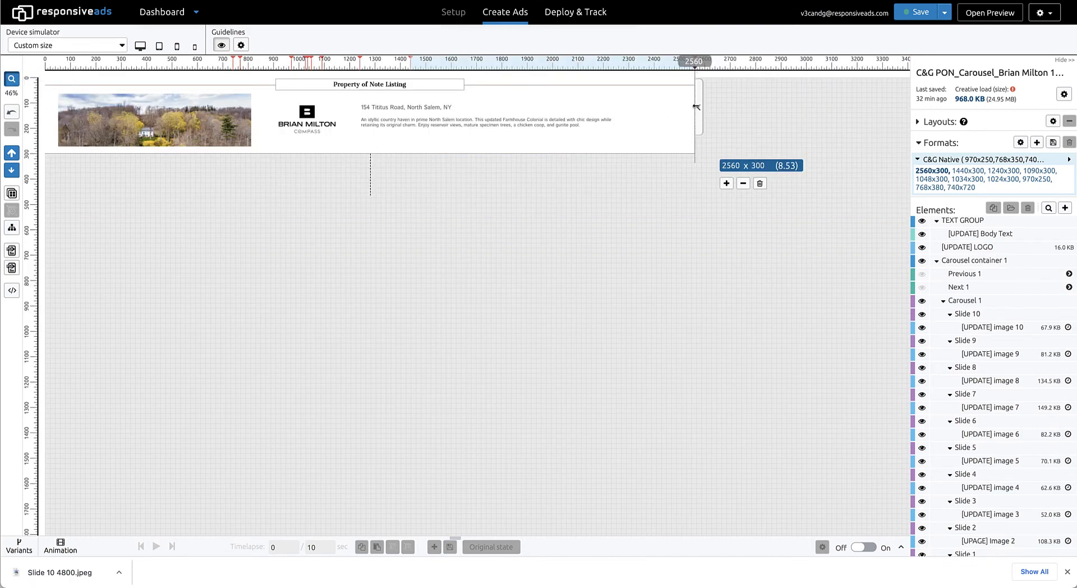
mouse_move(695, 107)
left_mouse_down()
mouse_move(234, 107)
mouse_move(513, 110)
mouse_move(769, 149)
left_mouse_up()
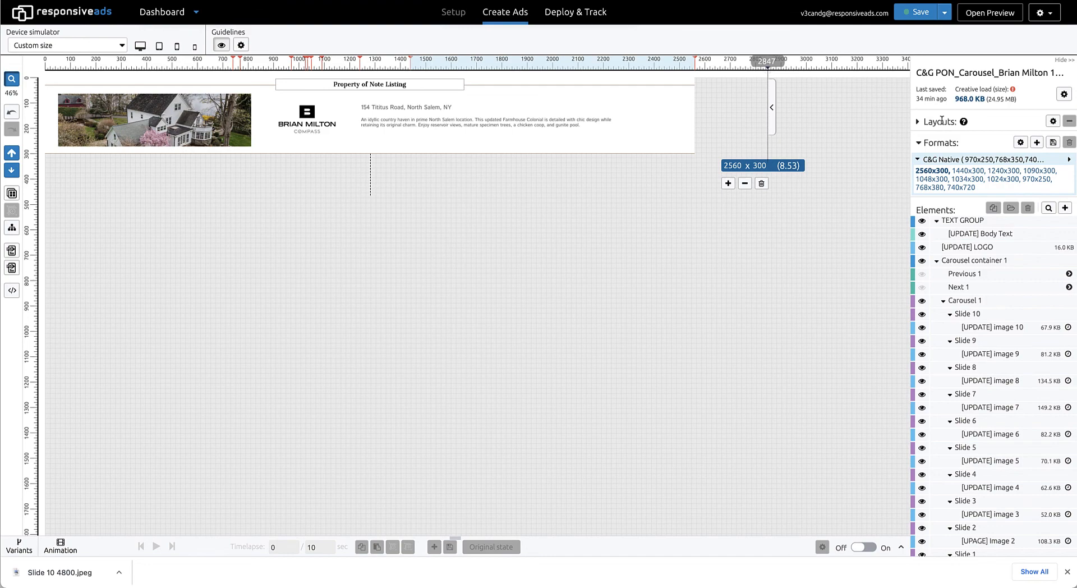
left_click(943, 18)
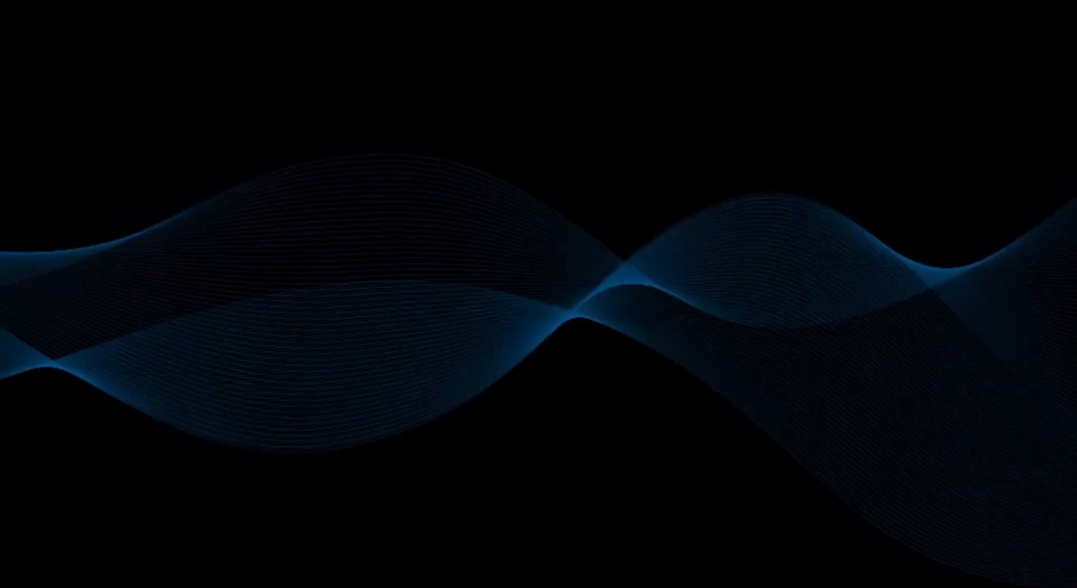